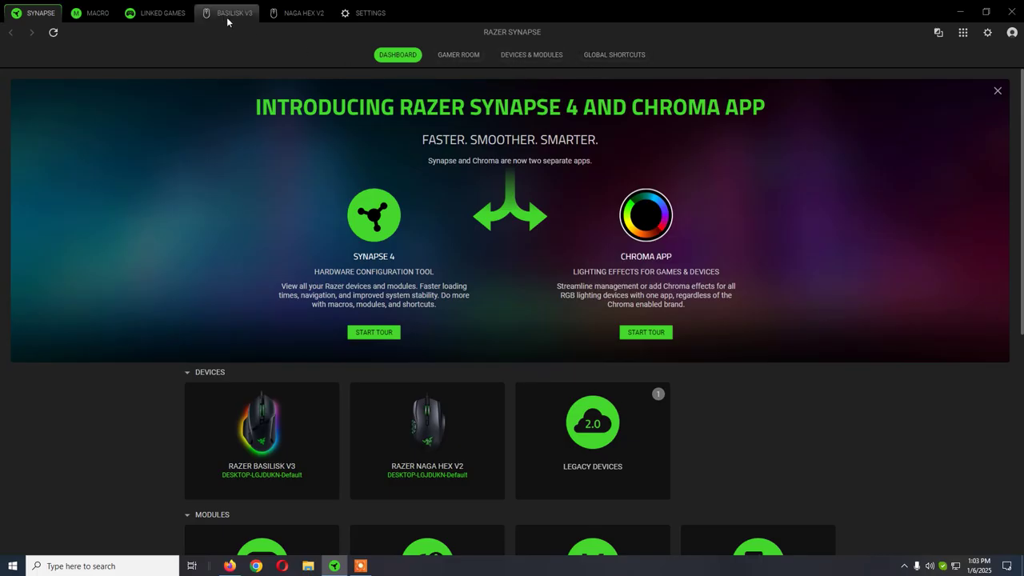
Switch from the Basilisk V3 page to the Naga Hex V2 button layout.
mouse_move(225, 16)
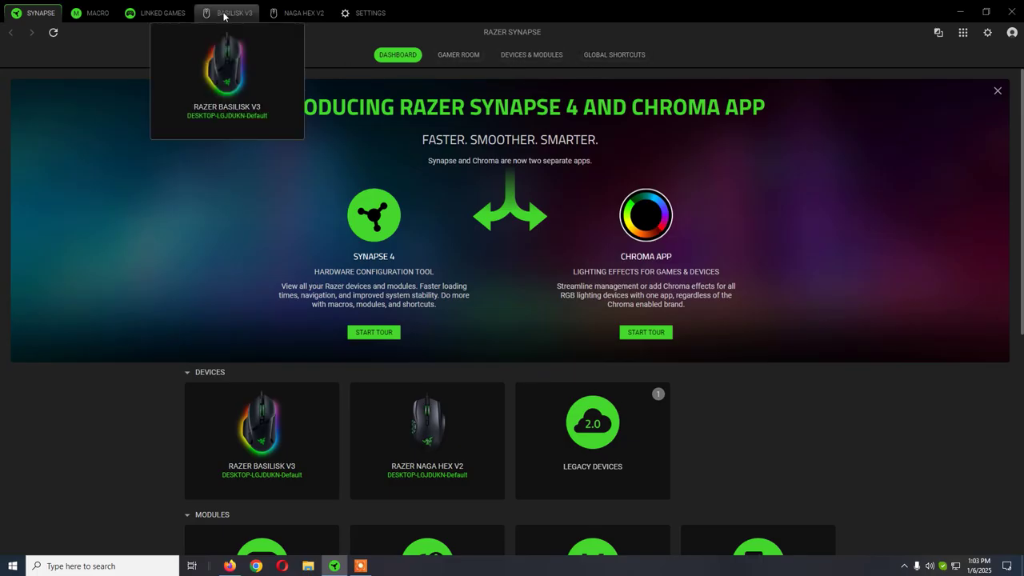
left_click(225, 16)
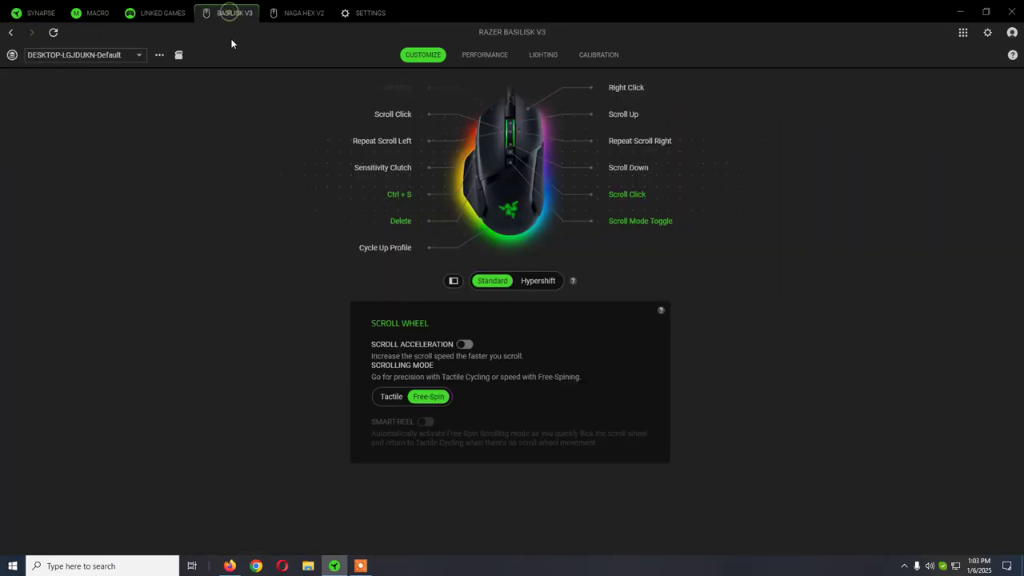
mouse_move(222, 16)
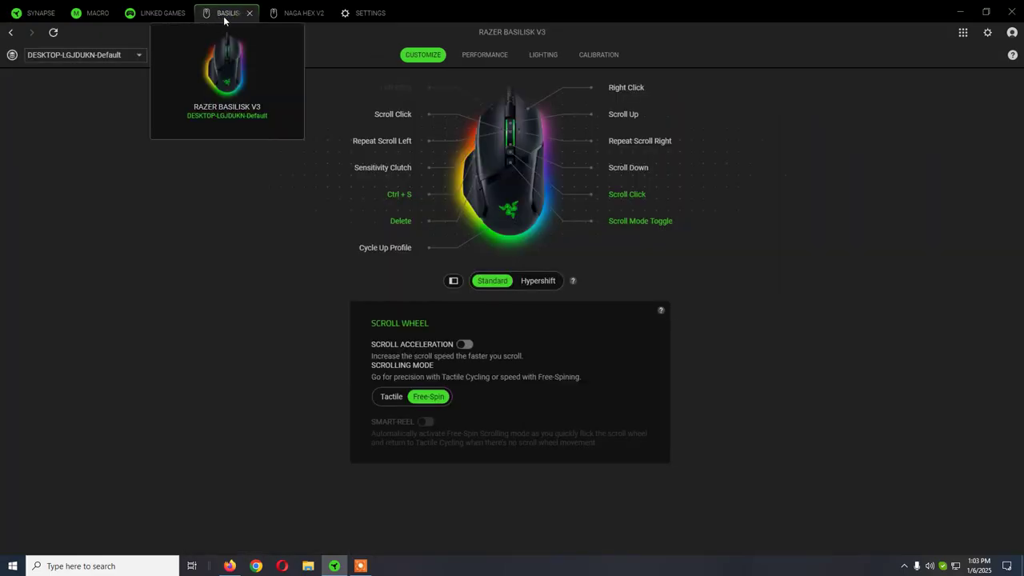
left_click(292, 16)
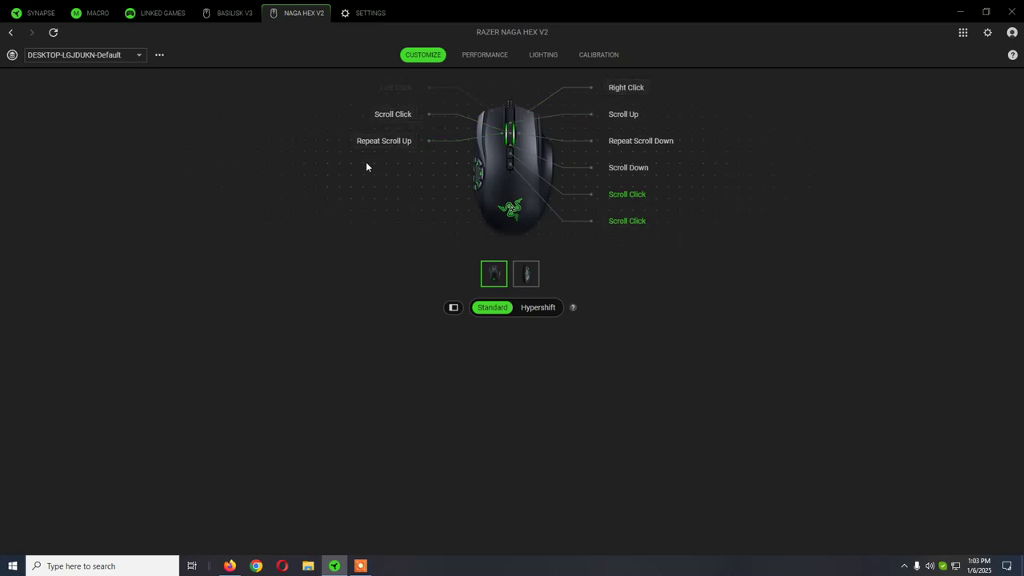
mouse_move(296, 24)
Return to the Synapse dashboard, briefly opening and closing the Razer widget panel from the tray.
left_click(231, 12)
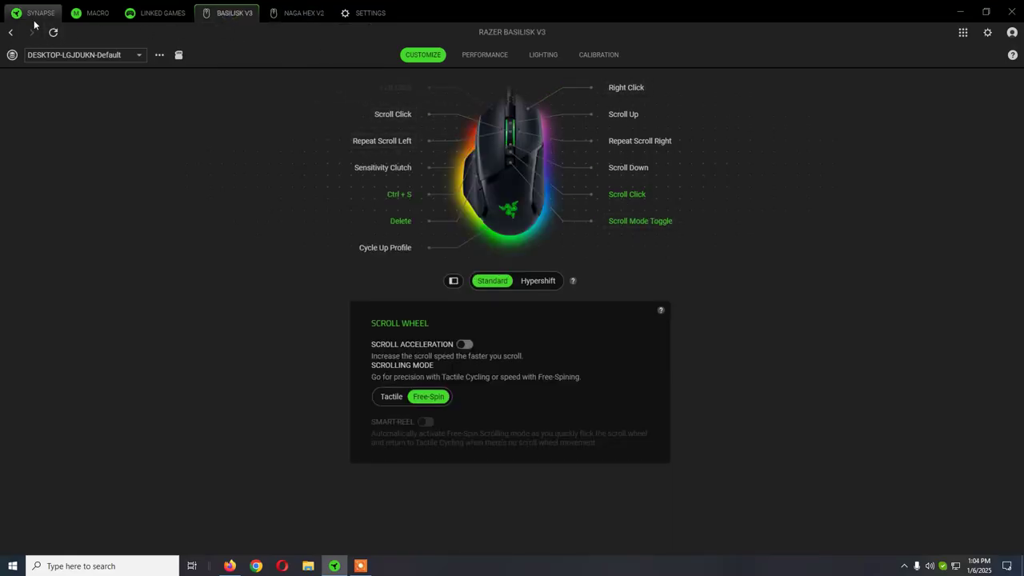
left_click(34, 22)
left_click(905, 566)
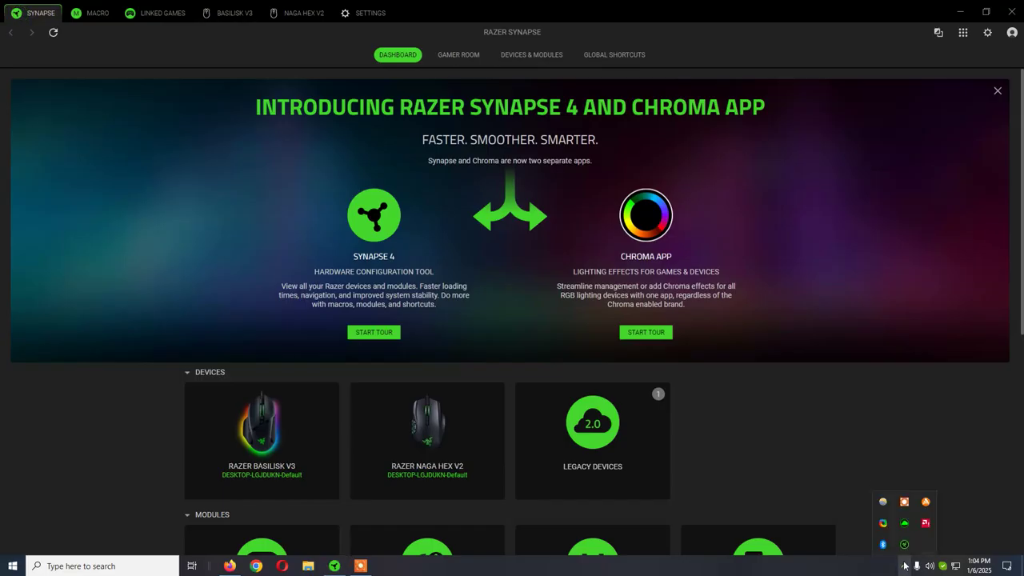
left_click(905, 545)
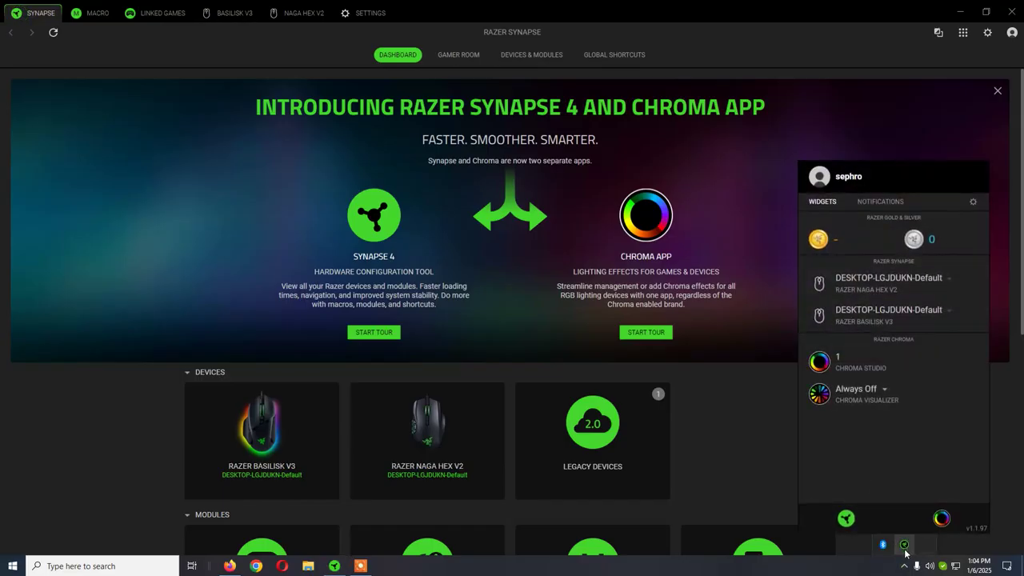
left_click(858, 520)
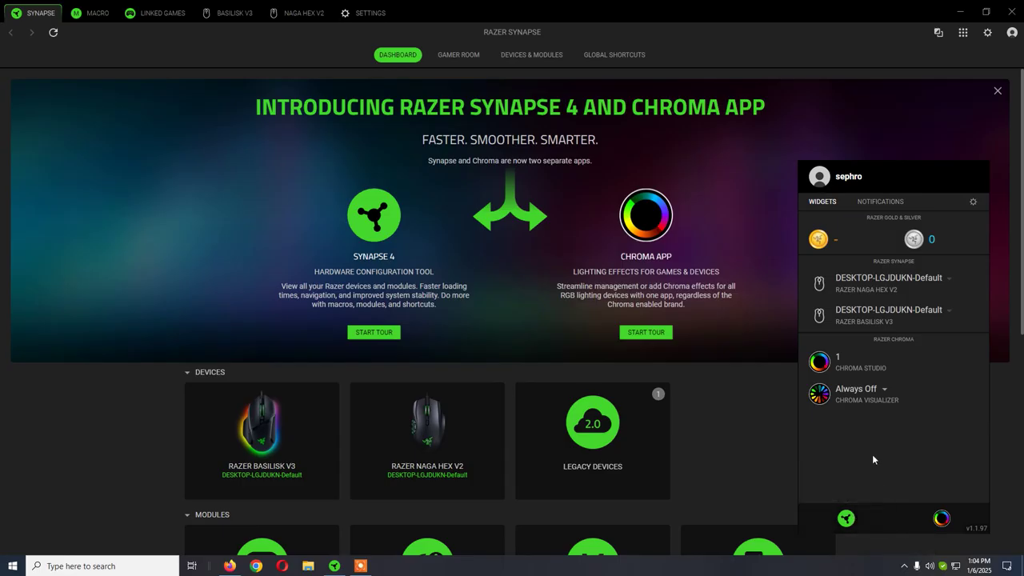
left_click(721, 413)
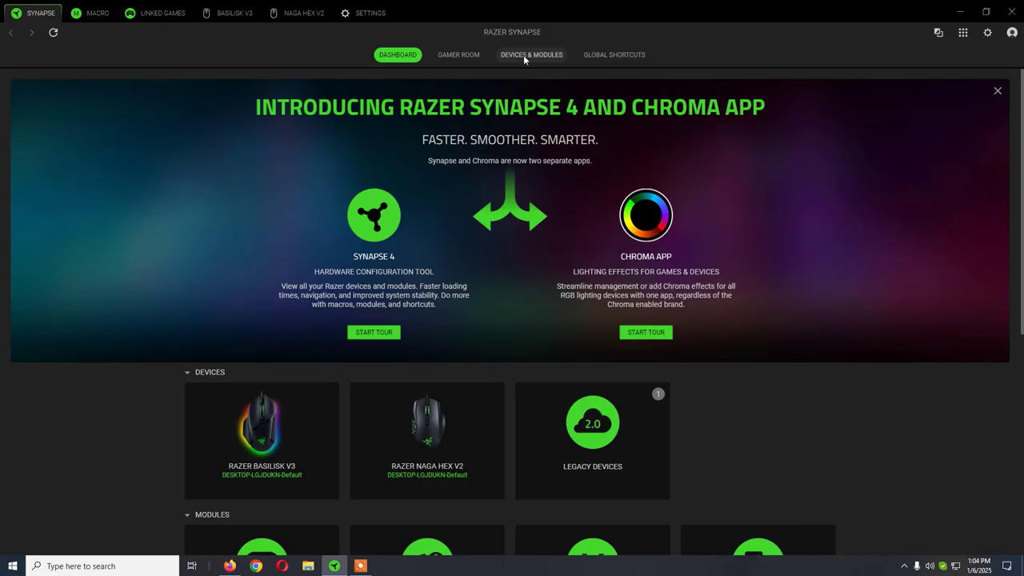
Open the Macro section to view the 'this is a test' macro's recorded keystrokes.
left_click(97, 18)
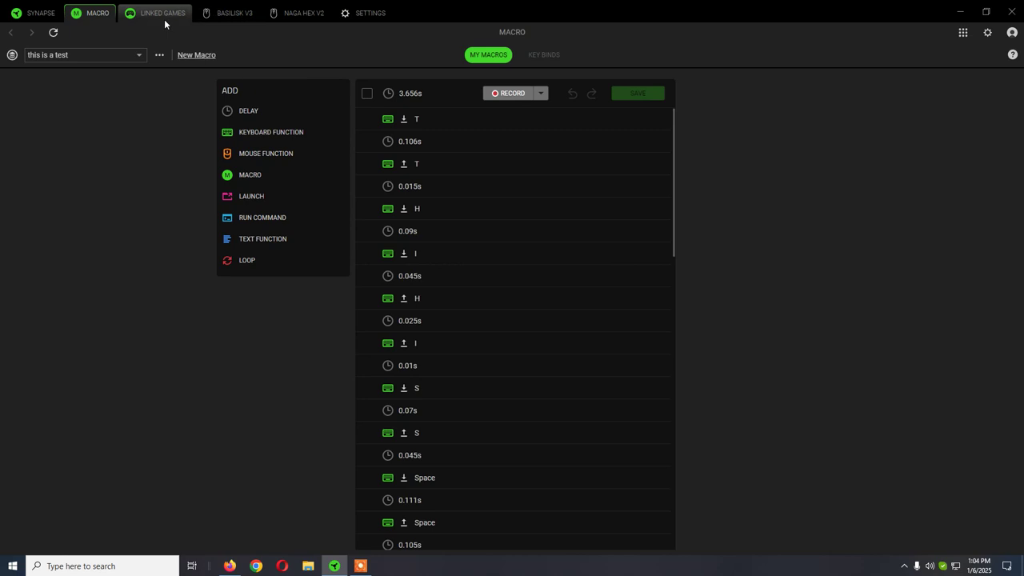
On the Basilisk V3 layout, inspect Mouse Button 4's Delete assignment and close it unchanged.
left_click(221, 16)
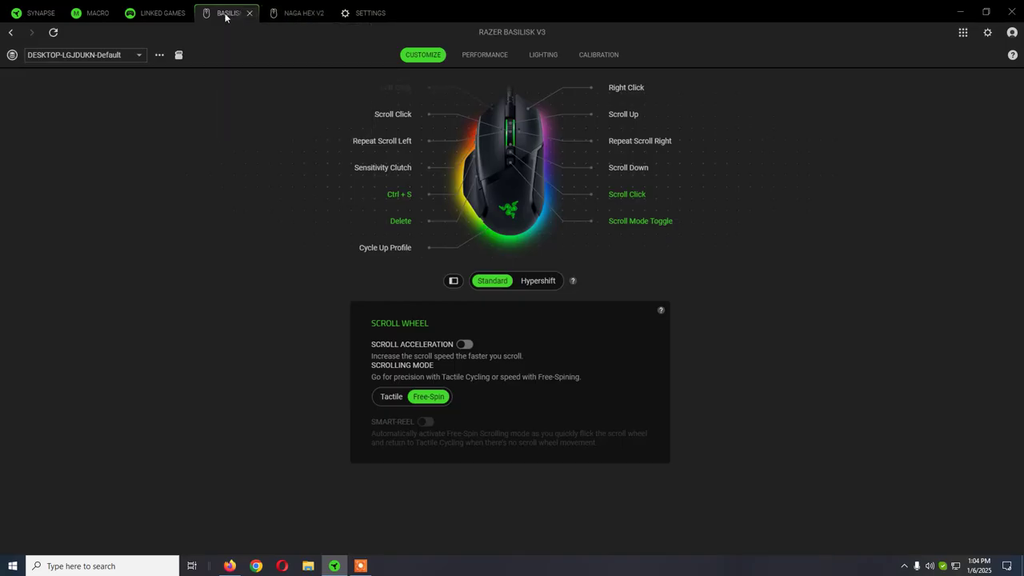
mouse_move(220, 19)
left_click(401, 223)
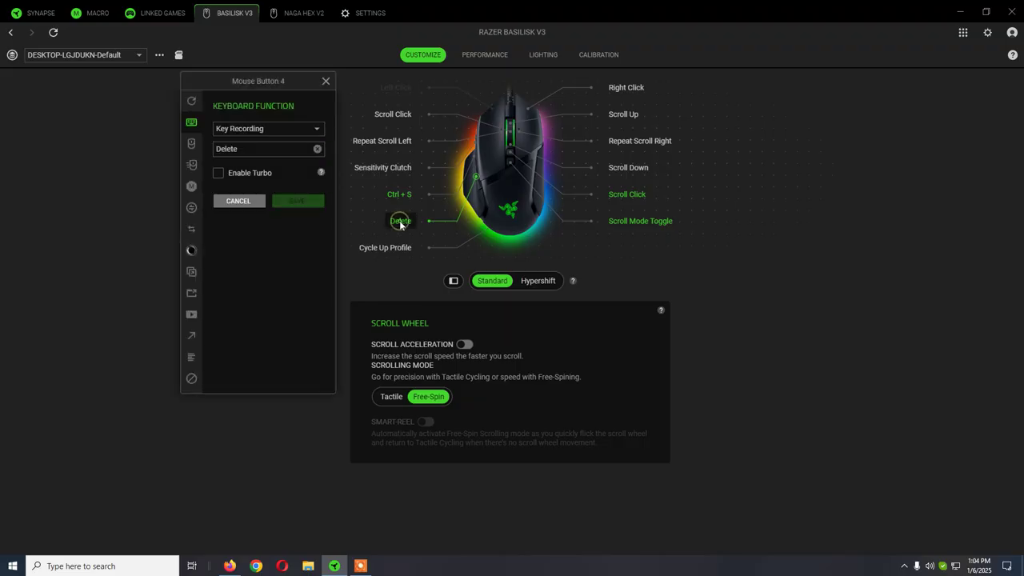
left_click(326, 82)
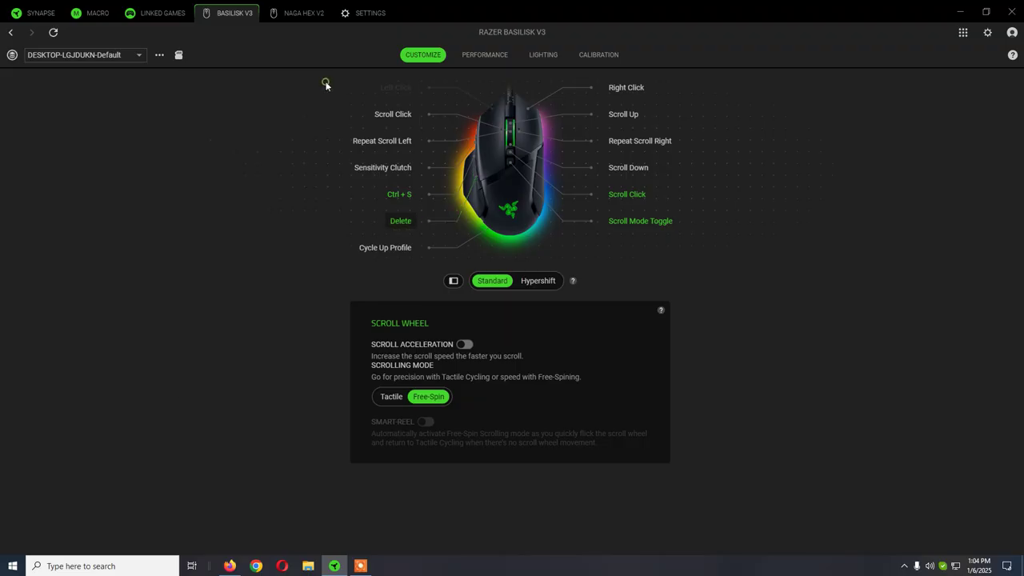
Show Basilisk V3 performance and inspect stage 1 (1800) and stage 2 (800) DPI values.
left_click(484, 54)
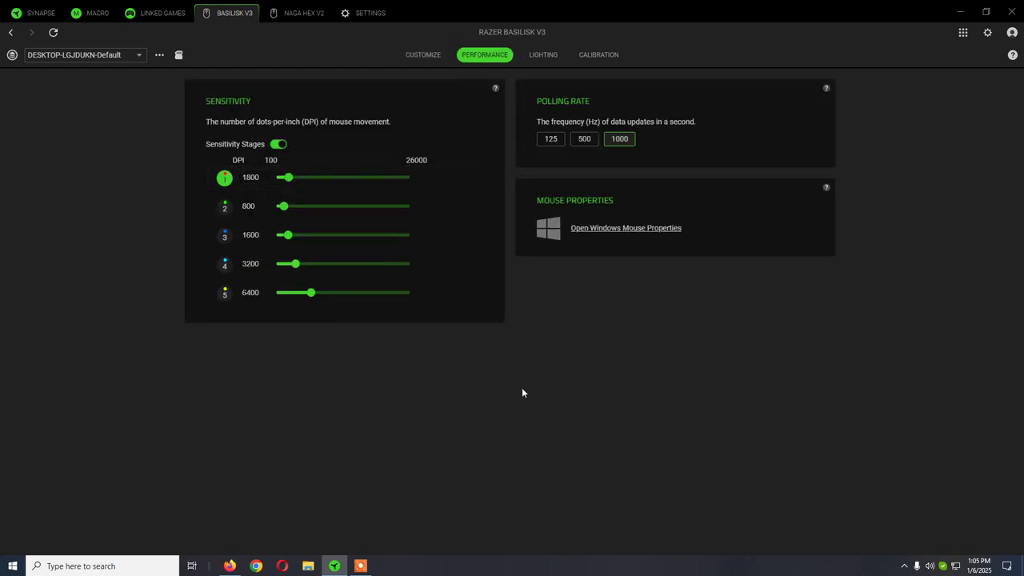
left_click(245, 178)
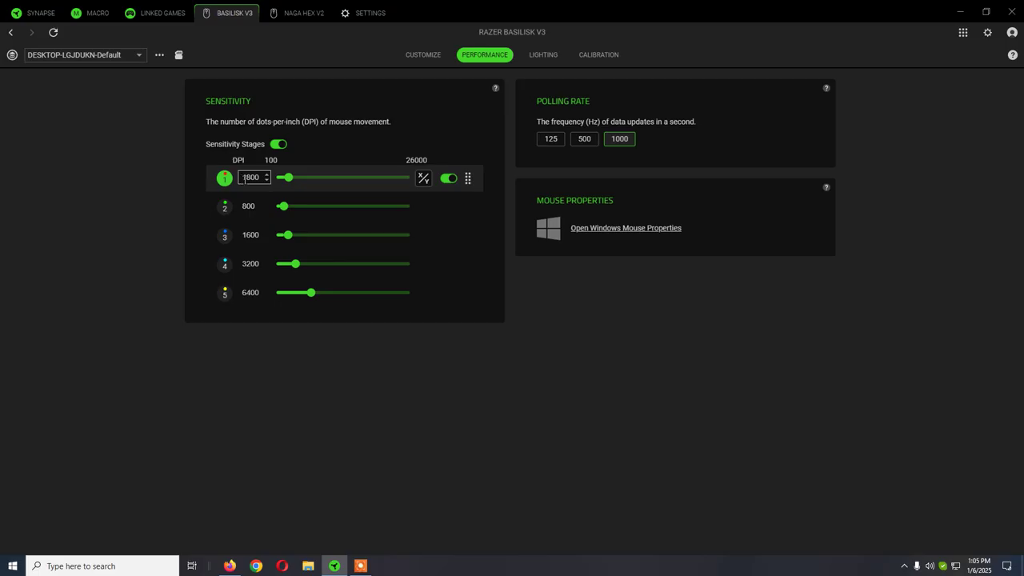
left_click(250, 293)
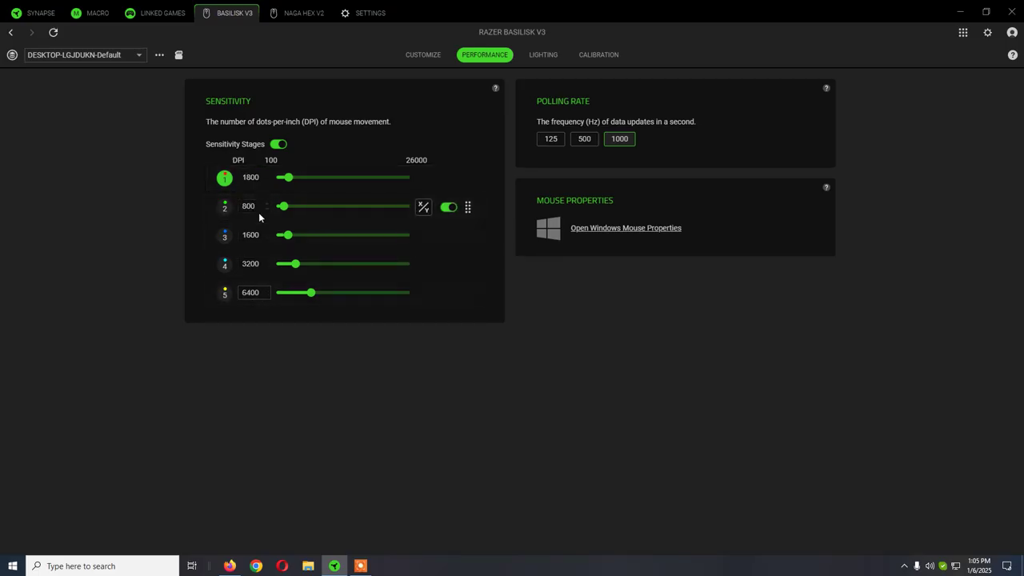
left_click(252, 208)
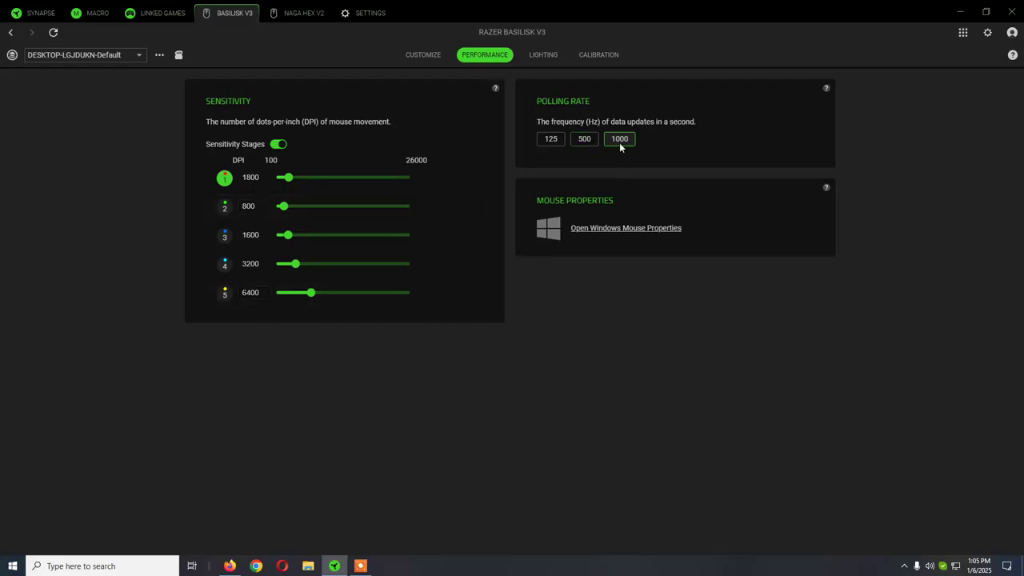
Check the Basilisk V3 Quick Effects, keep Breathing, and view its surface calibration page.
left_click(541, 54)
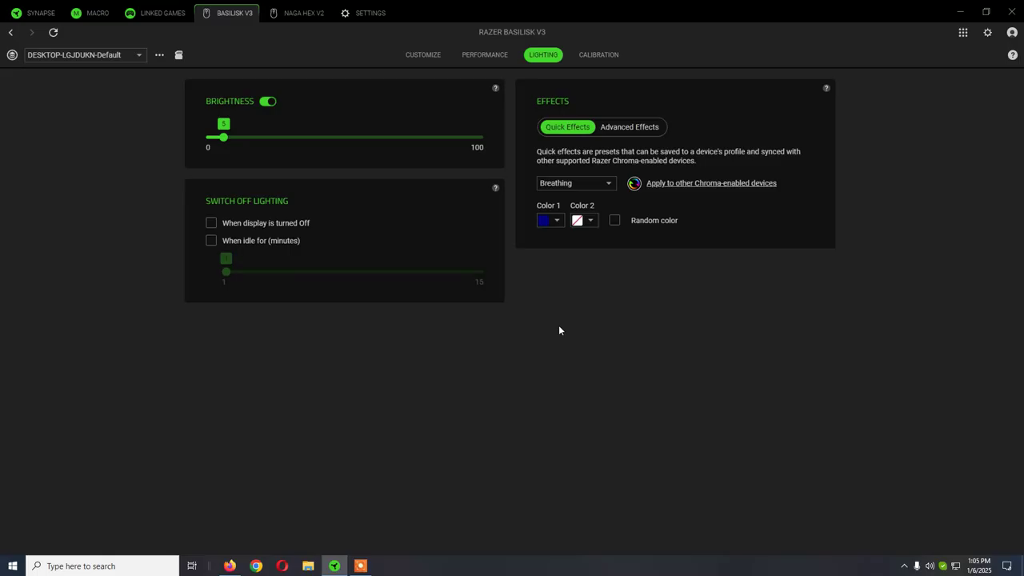
left_click(584, 184)
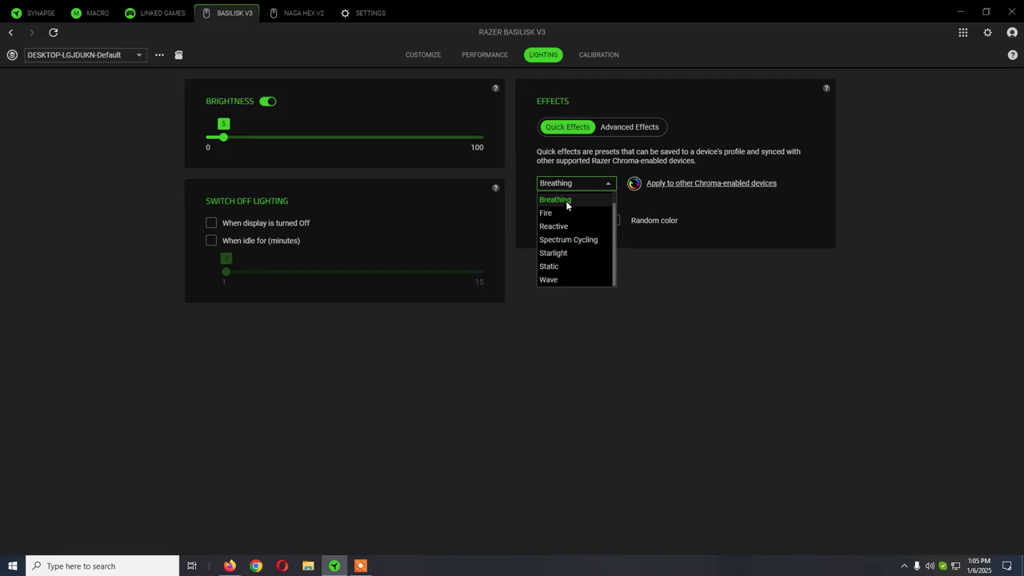
left_click(698, 341)
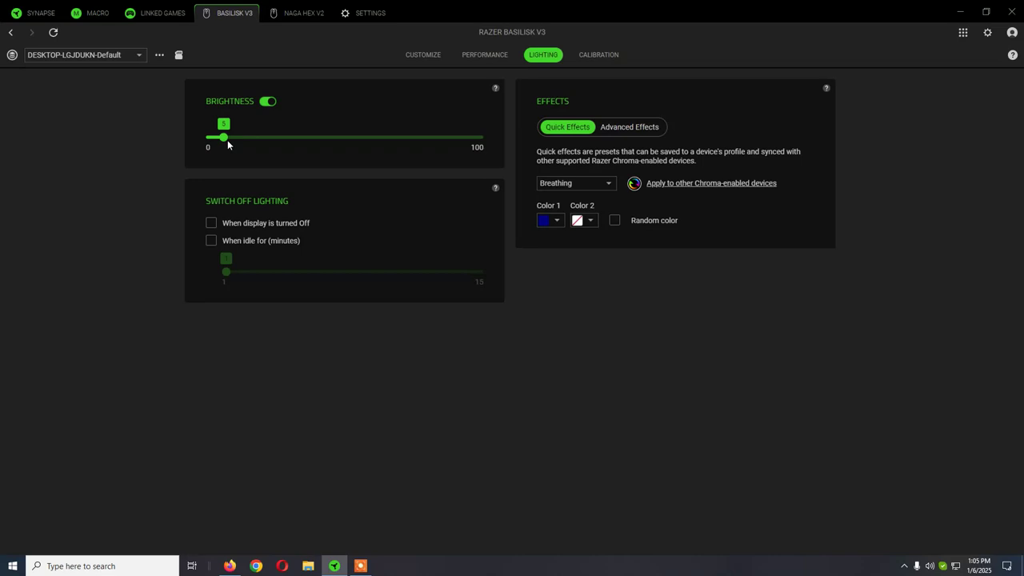
left_click(593, 55)
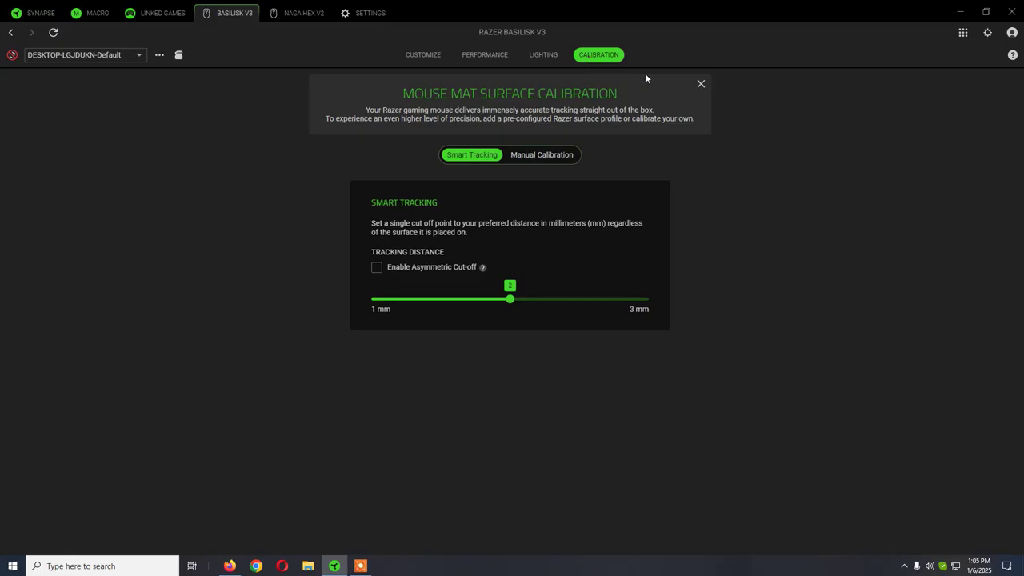
Go back to the Basilisk V3 Customize page with its button assignments and Free-Spin scroll.
left_click(418, 53)
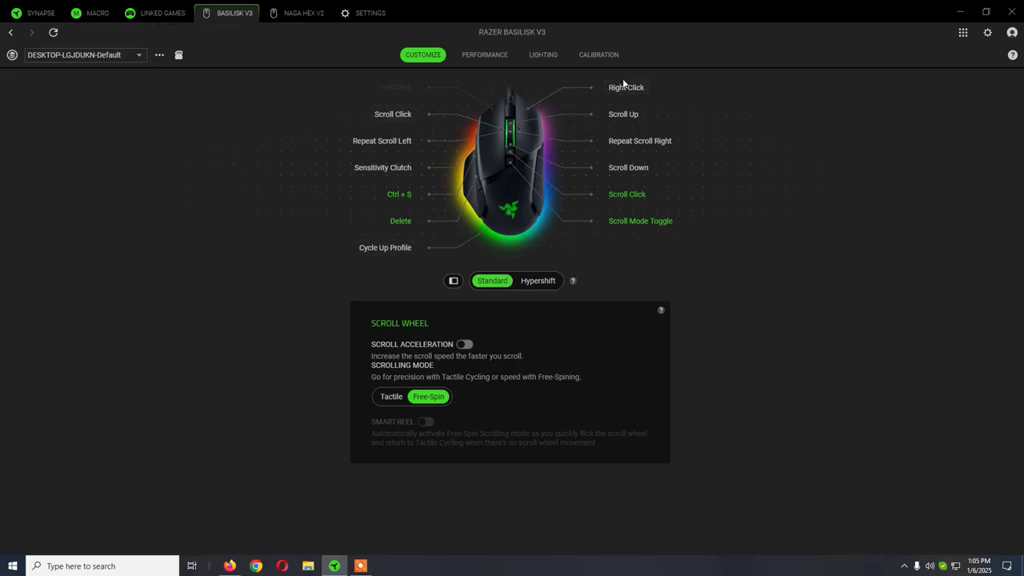
Toggle the All Buttons list, then show the Naga Hex V2 side view with buttons 1–7.
left_click(456, 283)
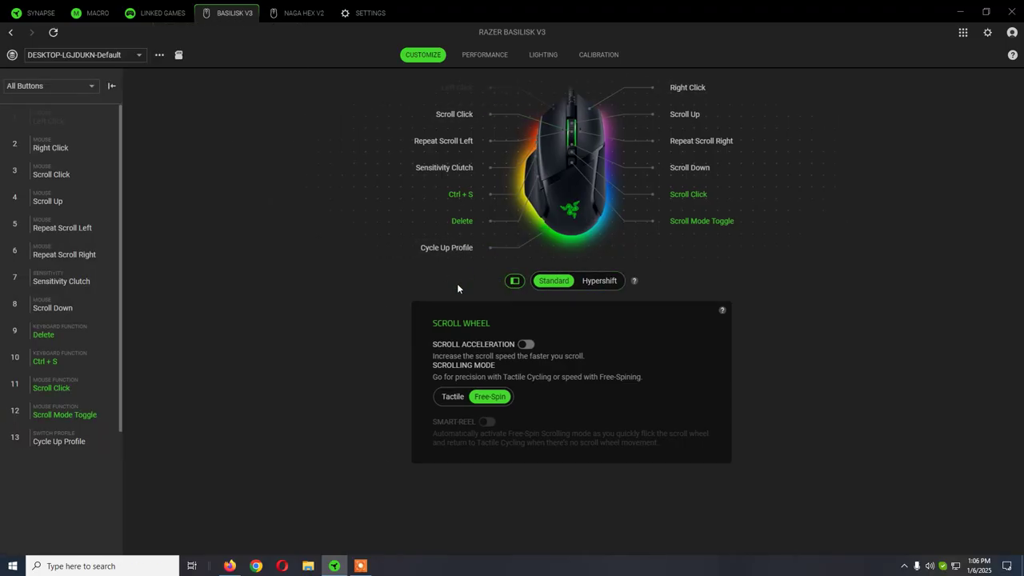
left_click(506, 281)
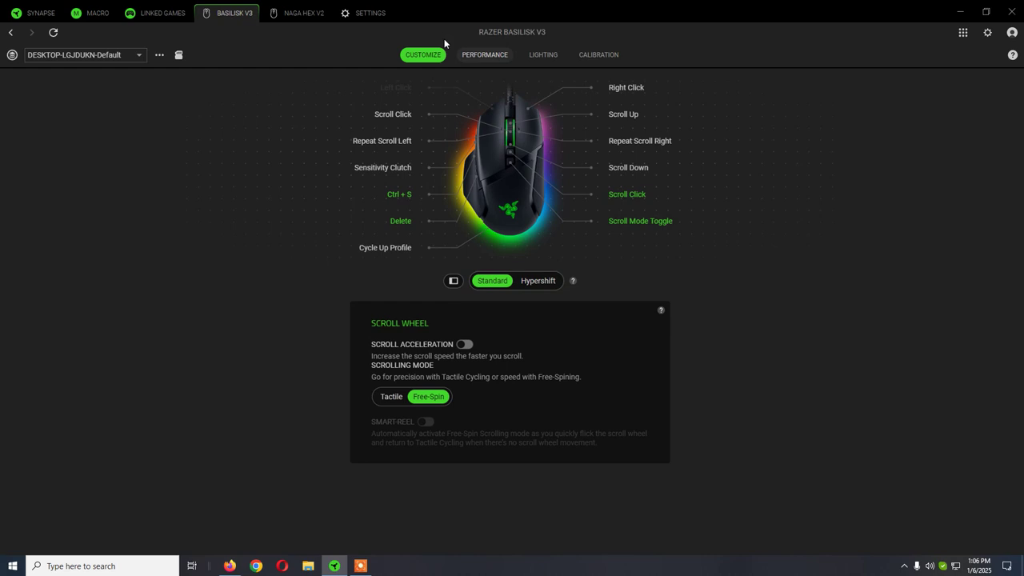
left_click(296, 13)
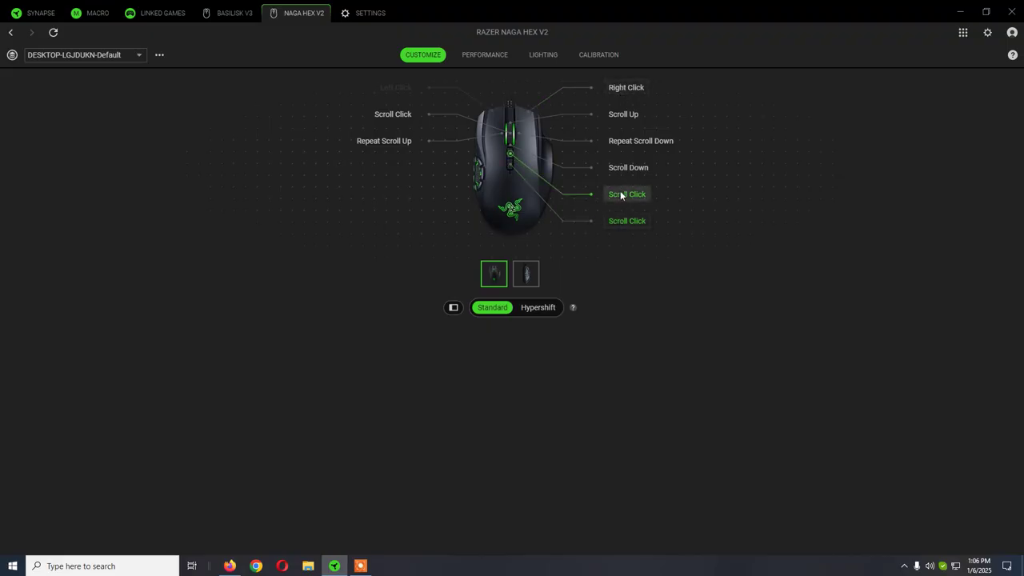
left_click(532, 275)
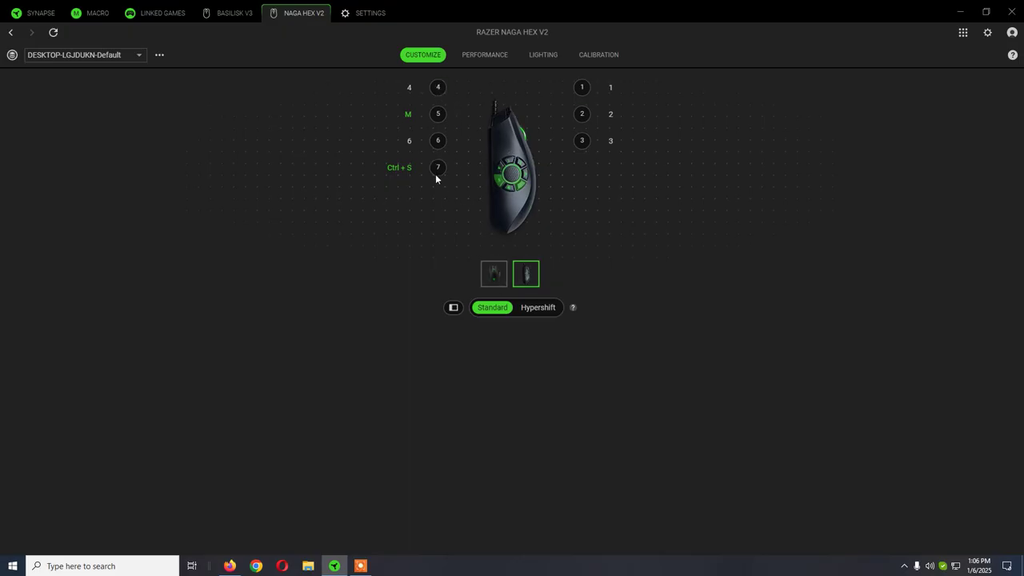
Open the Naga Hex V2 performance page and select stage 1's 1800 DPI value.
left_click(481, 52)
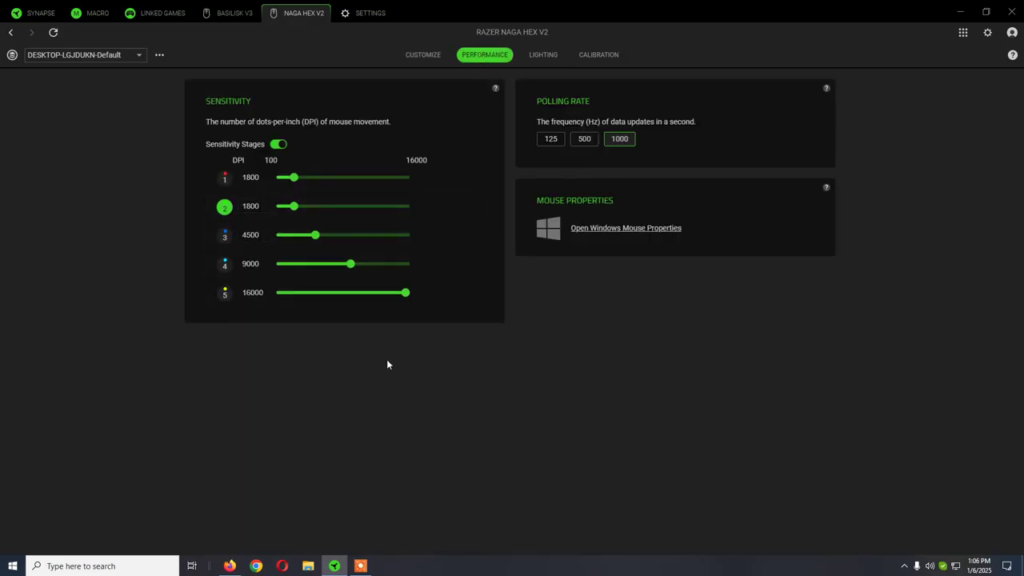
left_click(255, 181)
Check the Naga Hex V2 lighting Quick Effects, leaving Breathing selected.
left_click(545, 56)
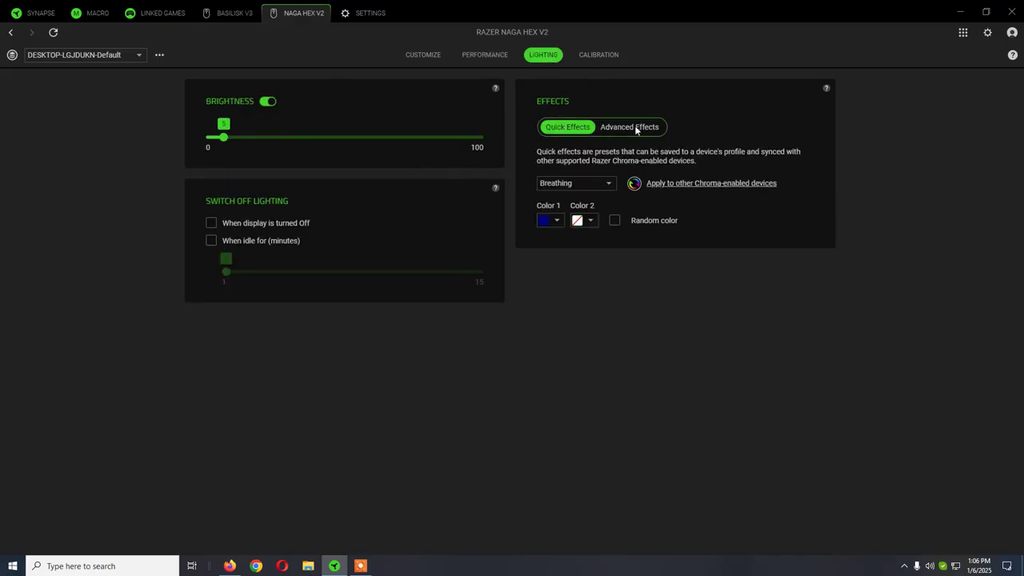
left_click(584, 184)
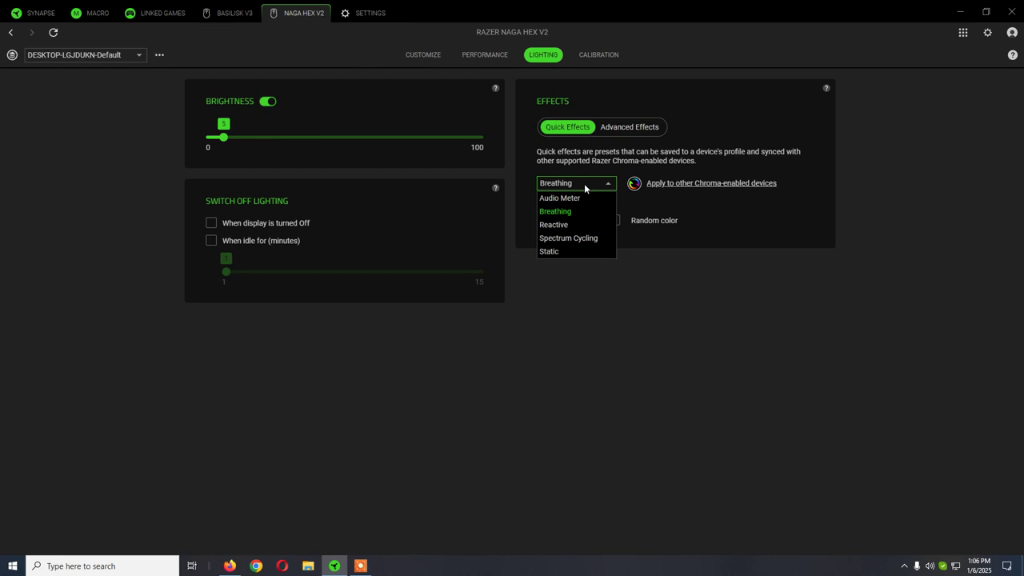
left_click(584, 183)
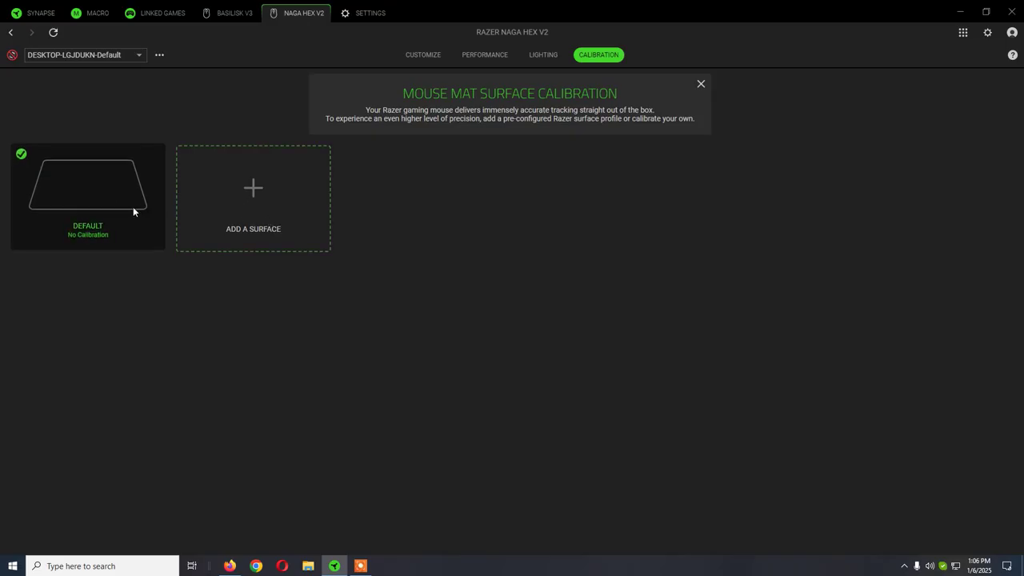
Show the Naga Hex V2's top-view button assignments, then return to the Basilisk V3 customize page.
left_click(424, 55)
left_click(495, 272)
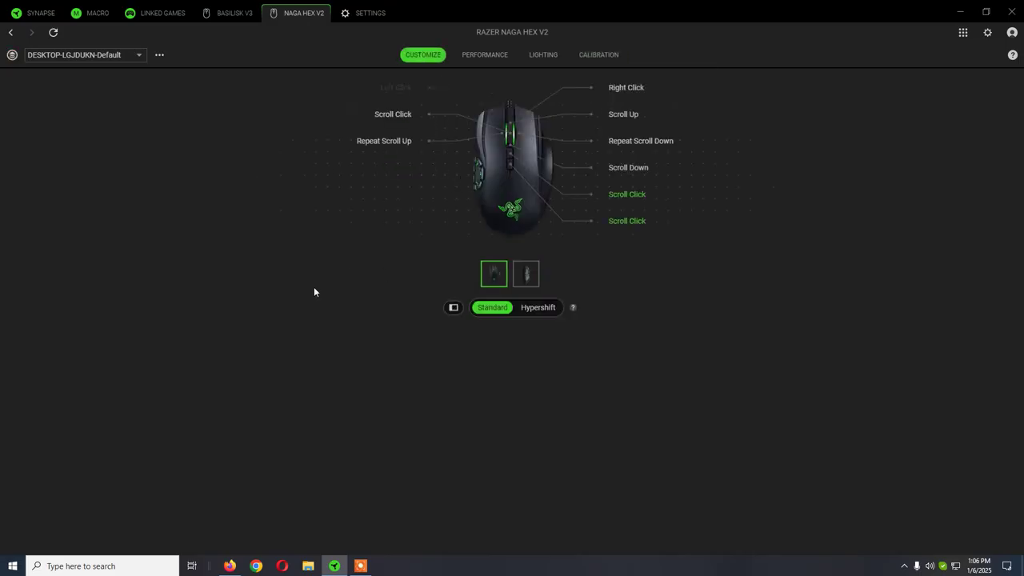
left_click(228, 14)
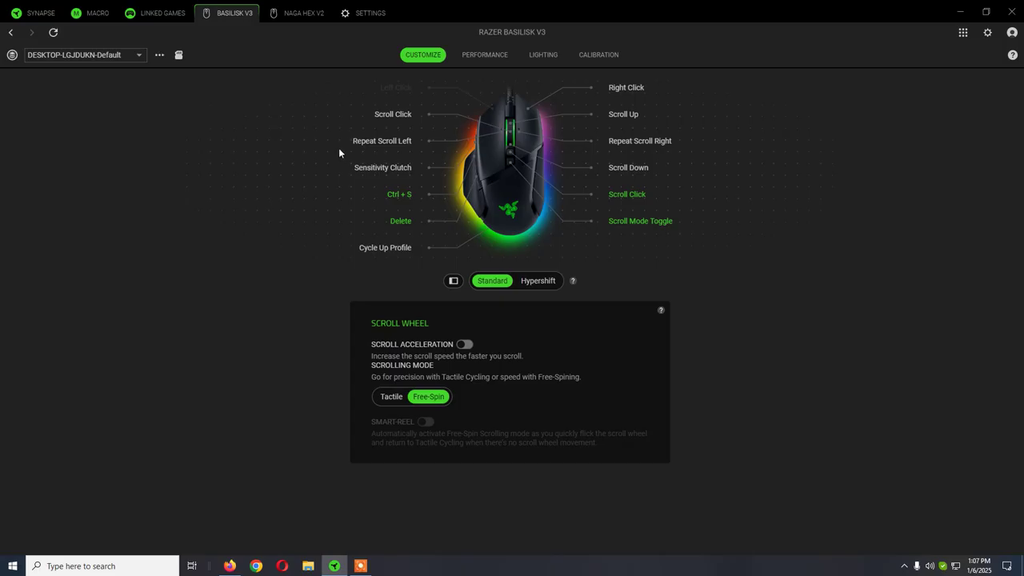
Toggle between the Basilisk V3 and Naga Hex V2 settings, then return to the Synapse dashboard.
left_click(291, 20)
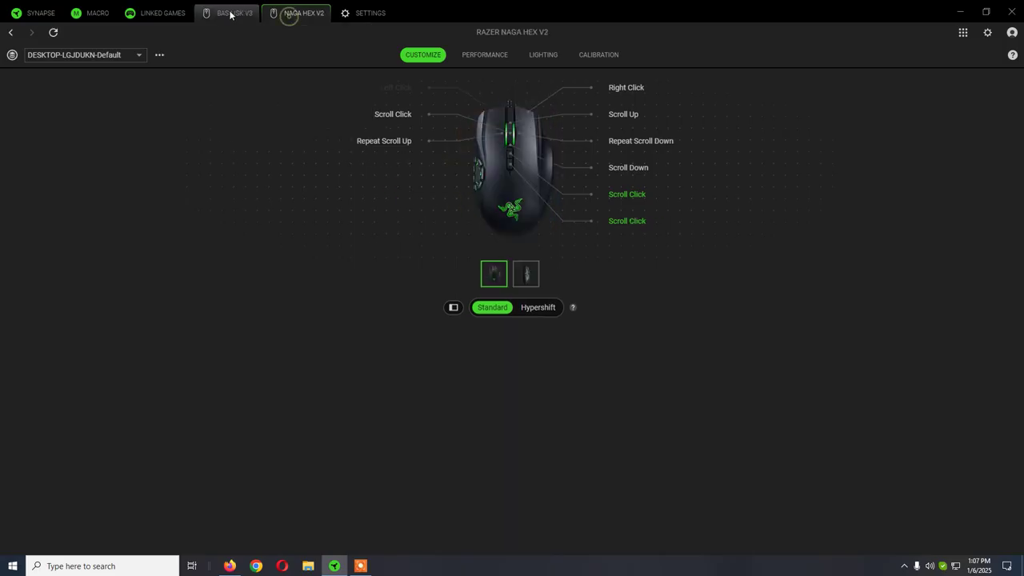
left_click(229, 14)
left_click(292, 16)
left_click(248, 16)
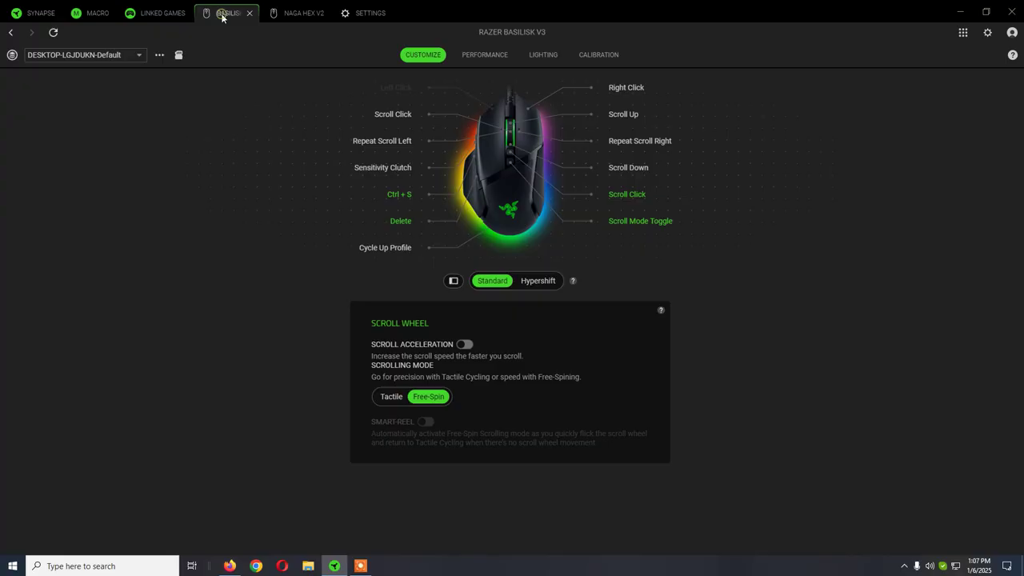
left_click(27, 14)
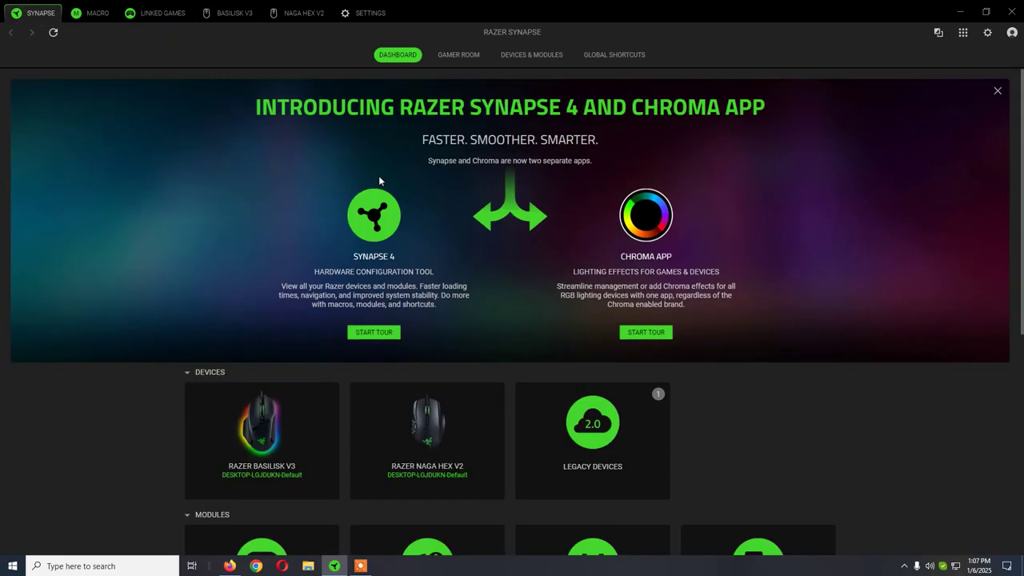